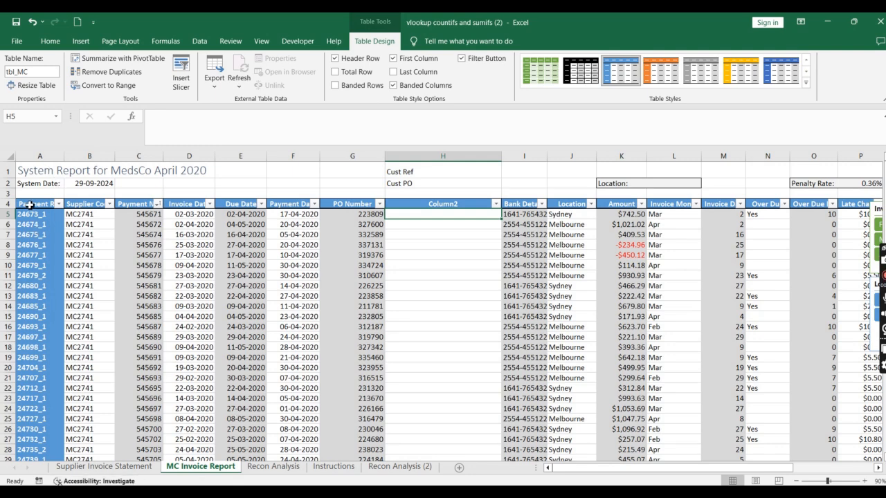
Step: Compare the payment reference and PO Number columns of the MC Invoice Report with Cust Ref and Cust PO on the Supplier Invoice Statement
left_click(40, 157)
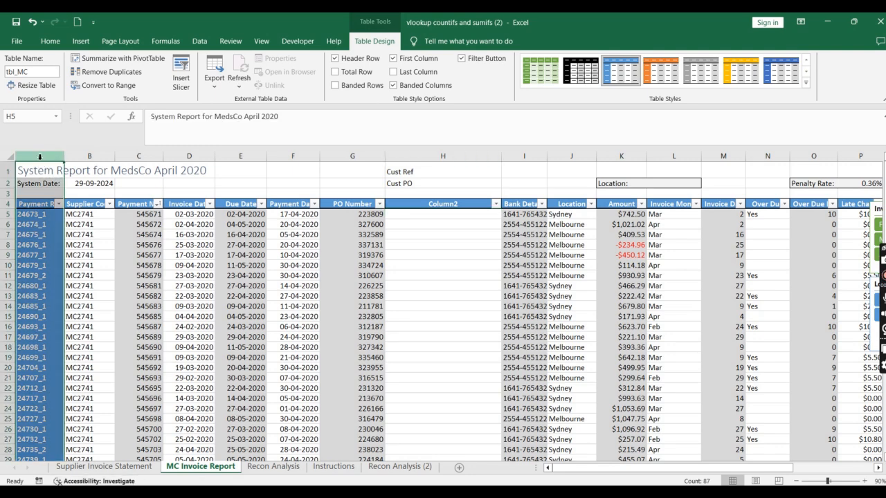
left_click(352, 157)
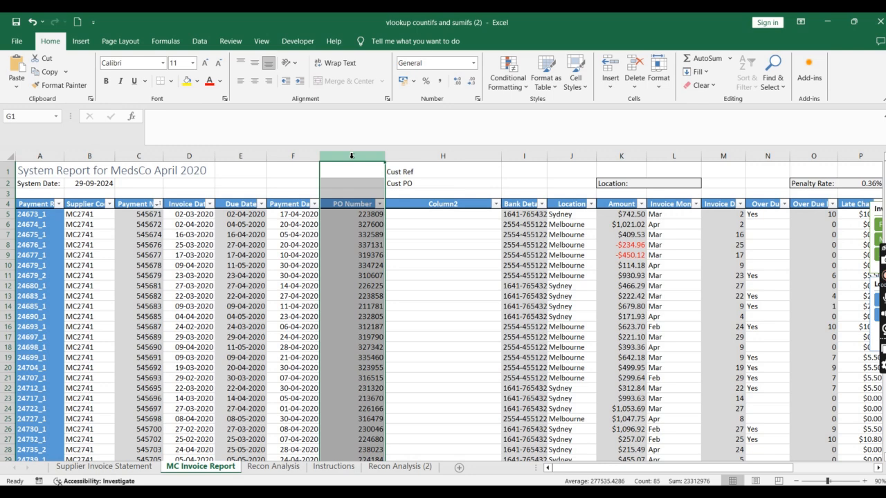
left_click(105, 467)
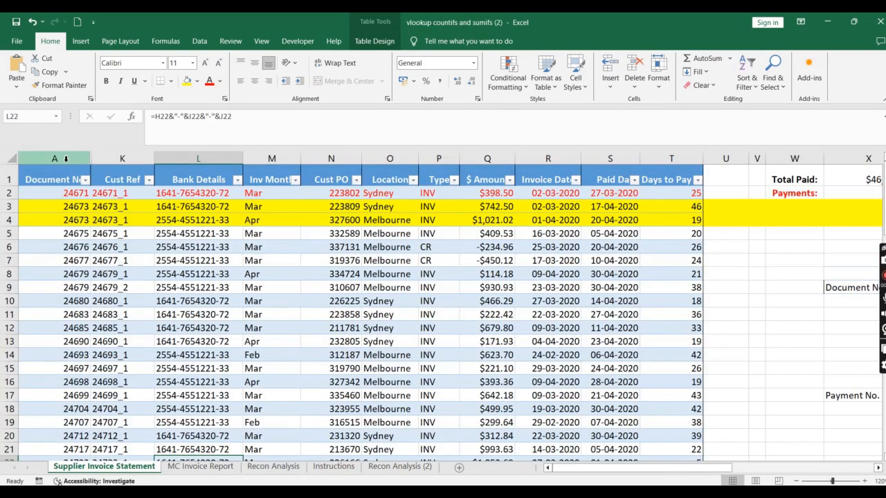
left_click(117, 157)
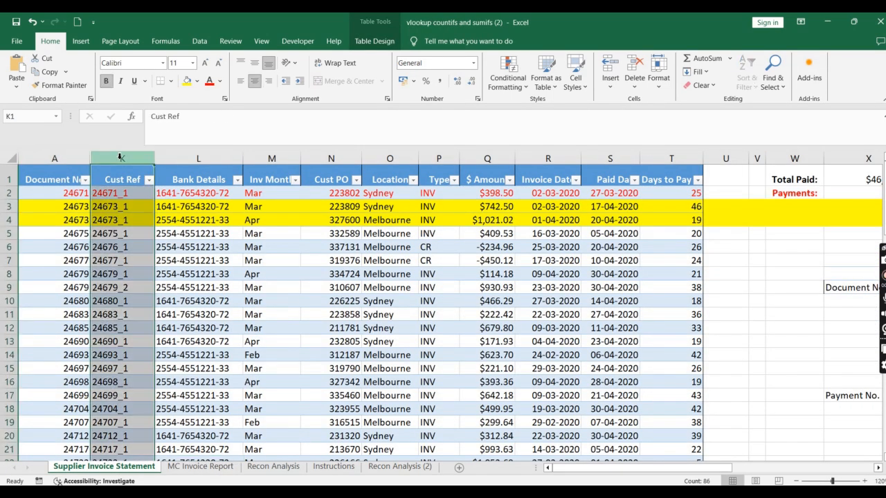
left_click(331, 158)
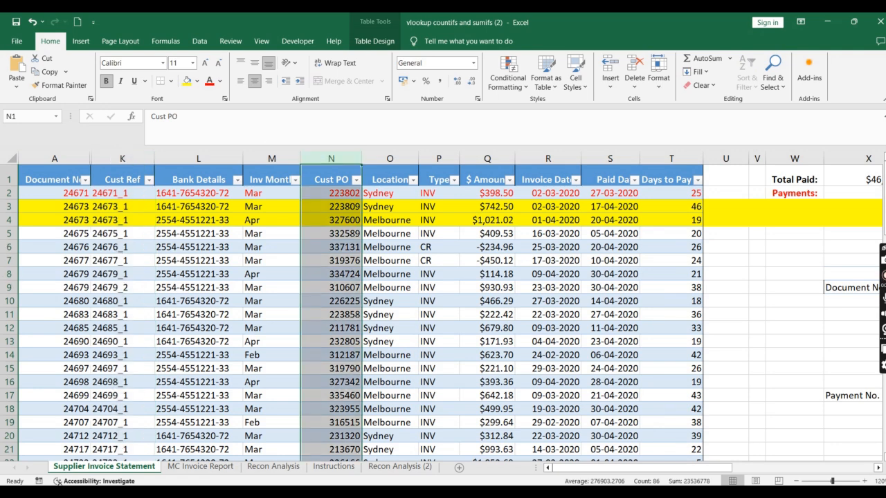
Step: Examine row 2 and its paid date, and the document number, Cust Ref and Cust PO of the highlighted rows 3 and 4
left_click(10, 193)
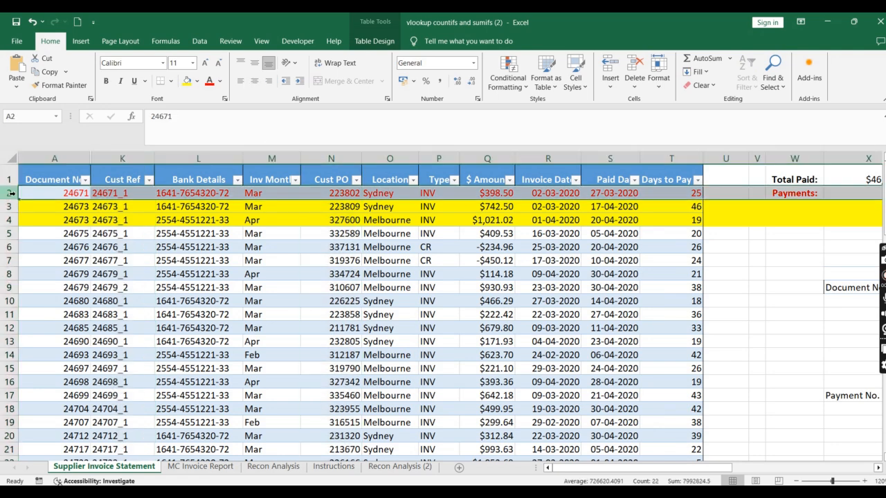
left_click(615, 193)
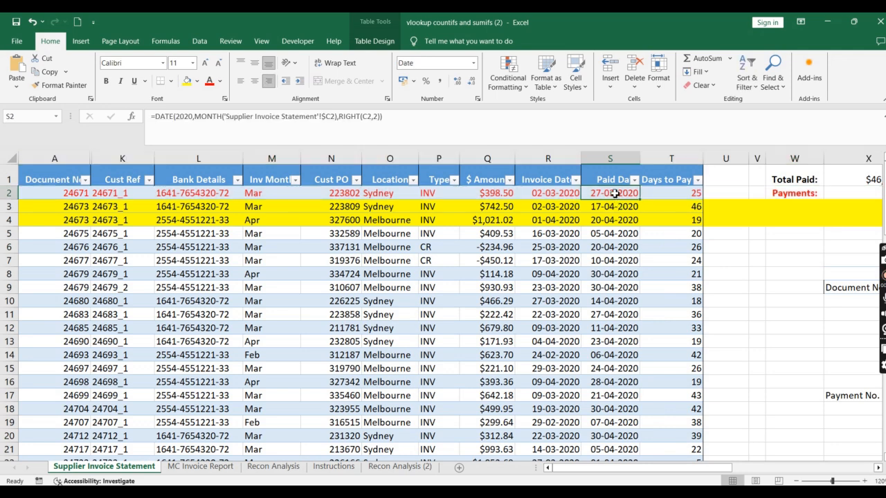
left_click_drag(68, 211, 69, 221)
left_click_drag(121, 208, 123, 220)
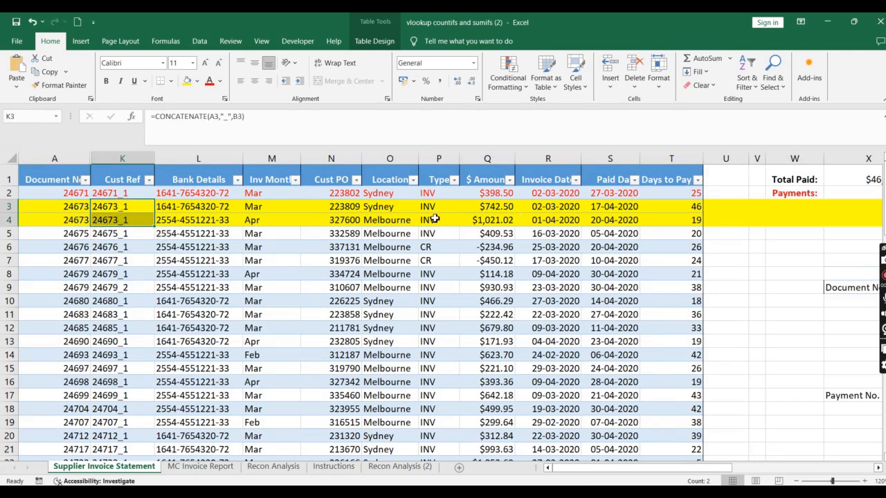
left_click_drag(344, 207, 326, 220)
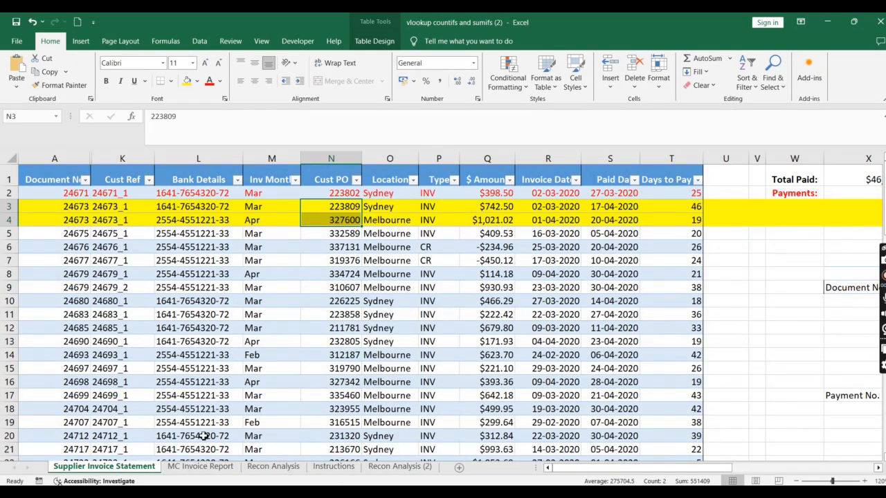
Step: Check rows 5 and 6 of the MC Invoice Report and their PO numbers against the Cust PO values on the Supplier Invoice Statement
left_click(197, 468)
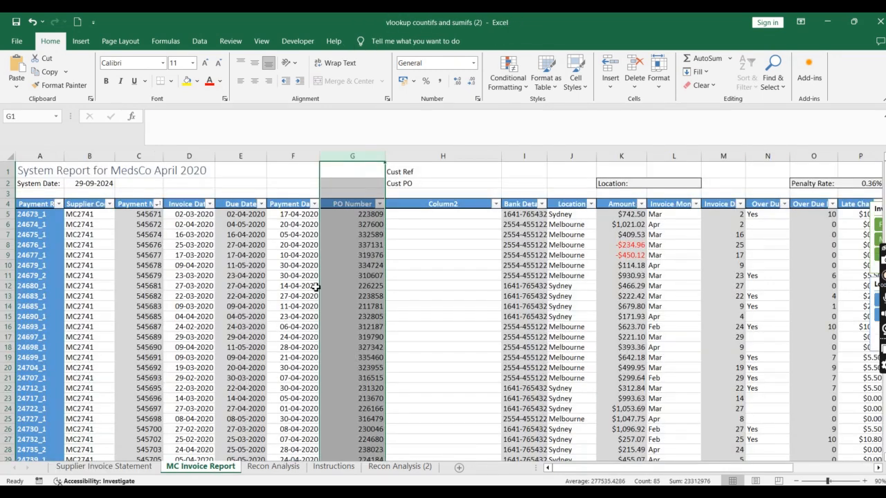
left_click(8, 216)
left_click_drag(8, 216, 9, 225)
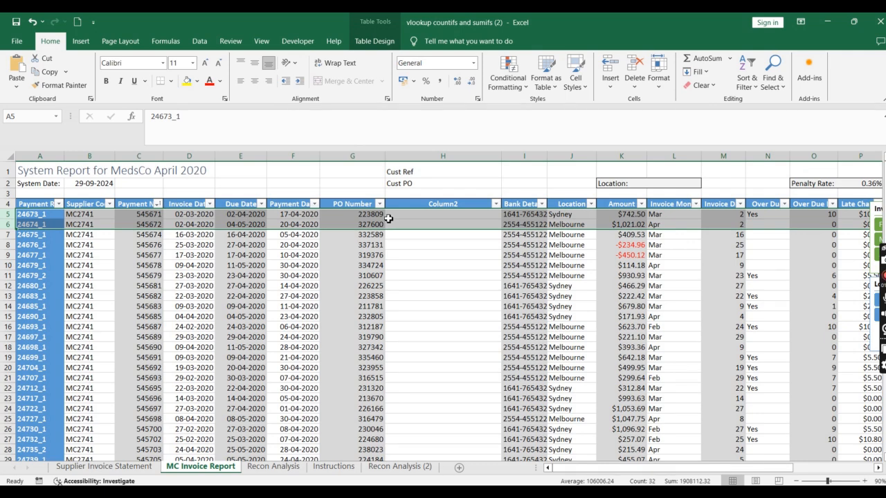
left_click(371, 216)
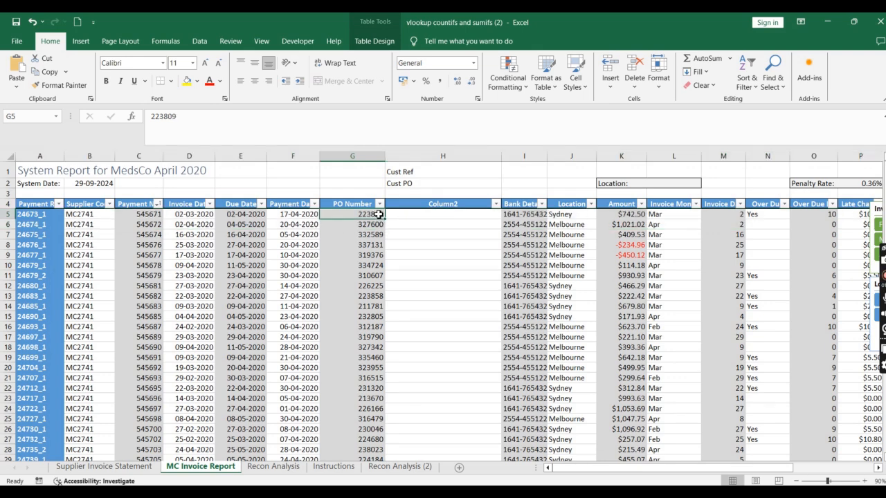
key("shift+Down")
left_click(137, 468)
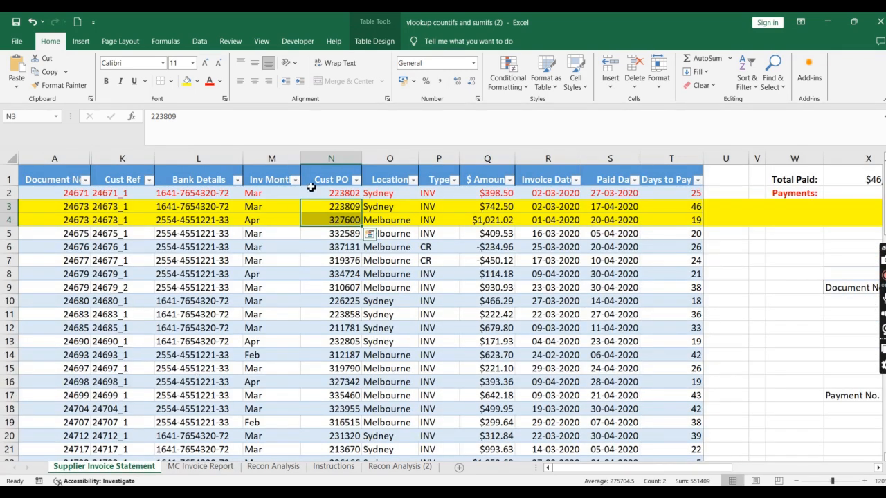
left_click(208, 467)
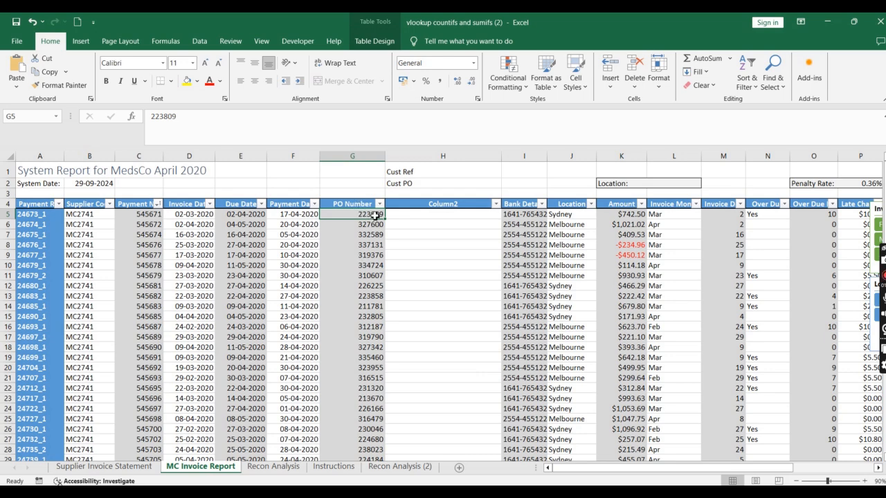
Step: Examine on the Supplier Invoice Statement how the Cust PO values relate to the Cust Ref column to their left
left_click(142, 469)
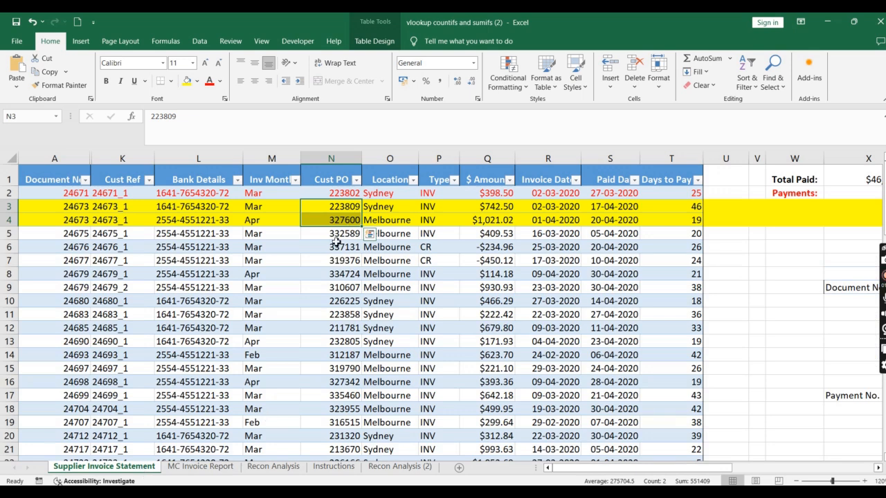
left_click(343, 208)
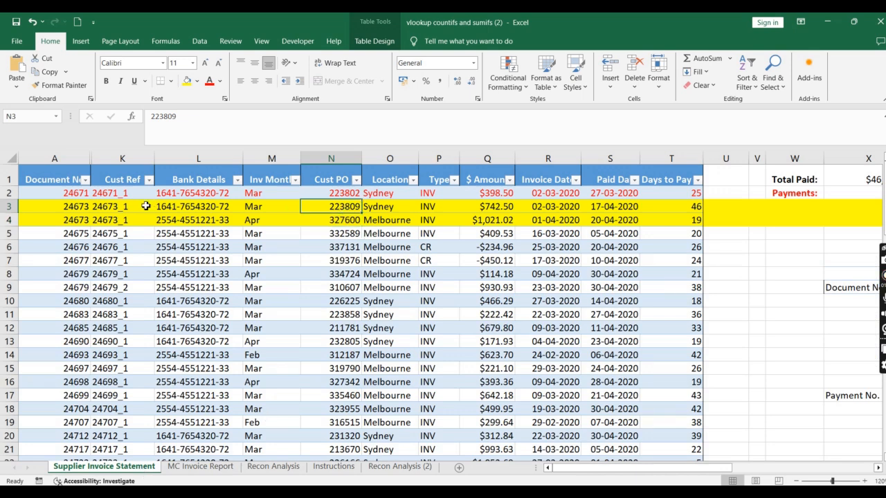
left_click_drag(319, 209, 142, 206)
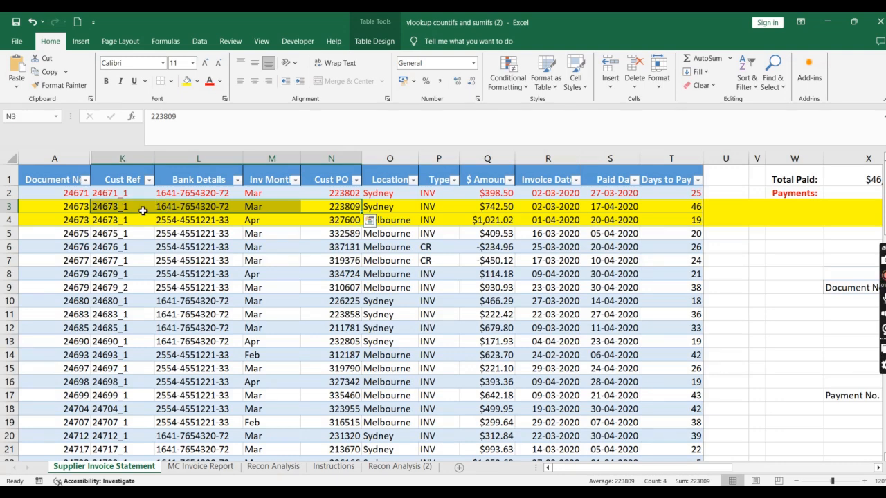
left_click(331, 221)
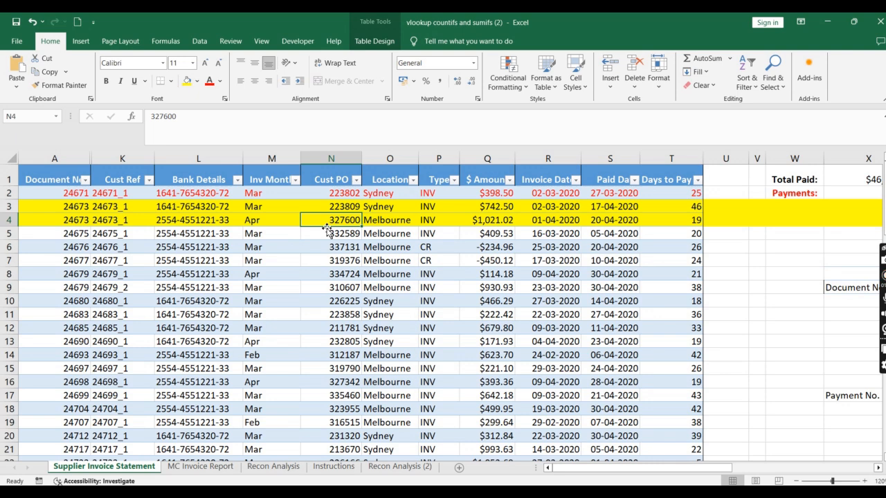
left_click(124, 159)
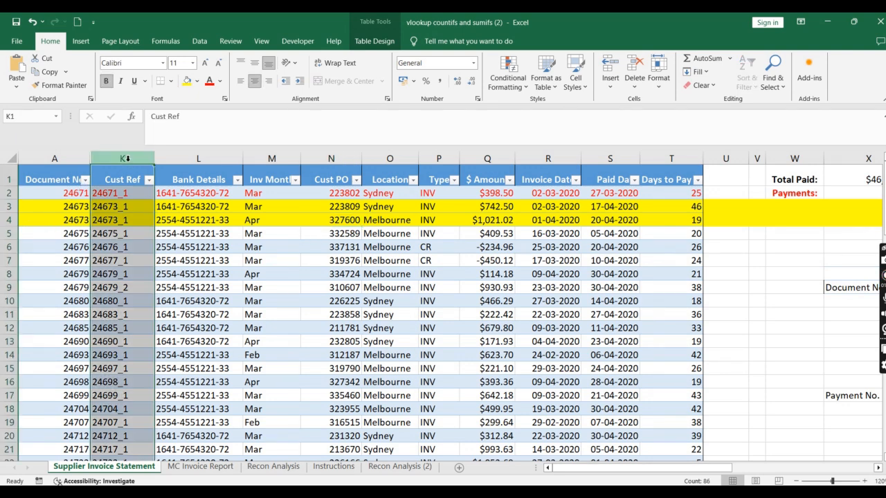
left_click(343, 196)
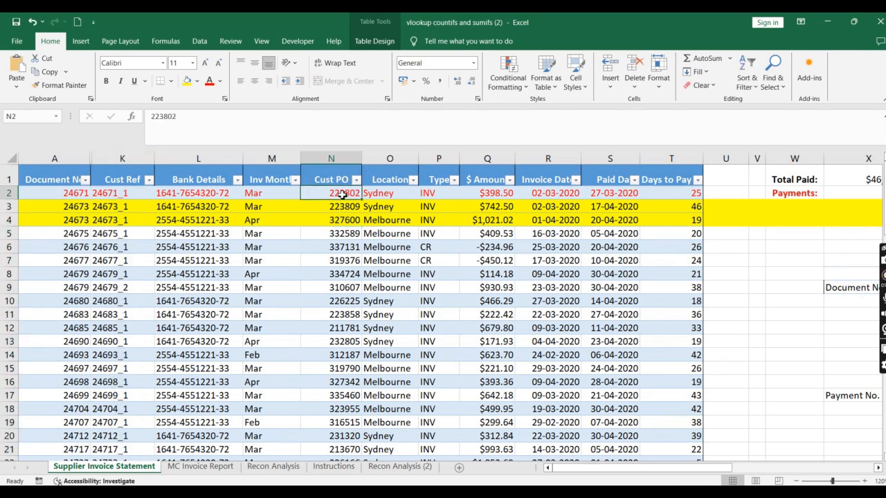
left_click(196, 469)
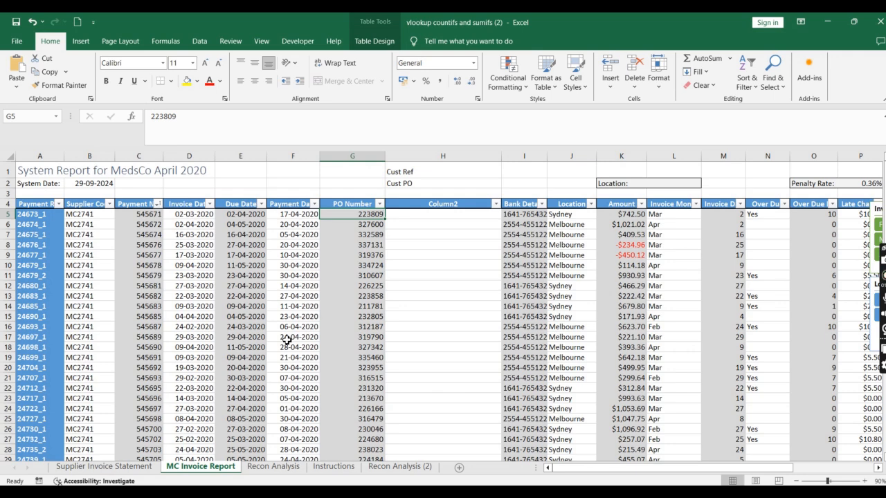
left_click(136, 468)
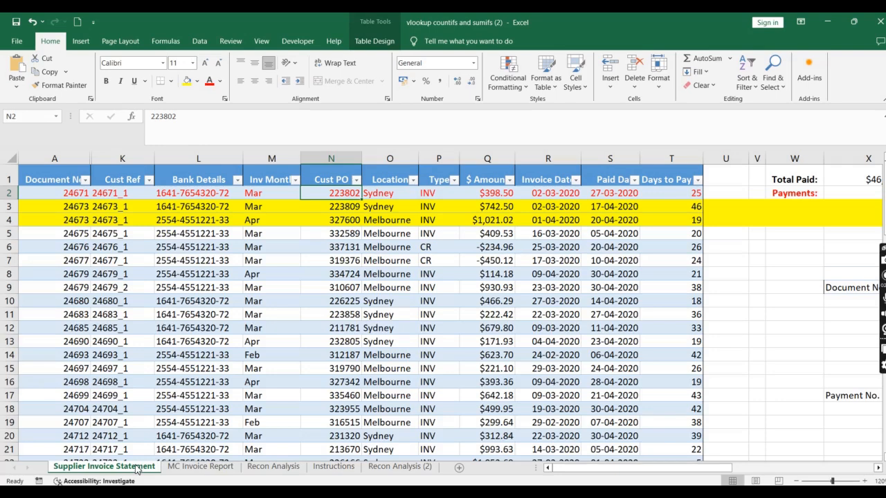
left_click(121, 182)
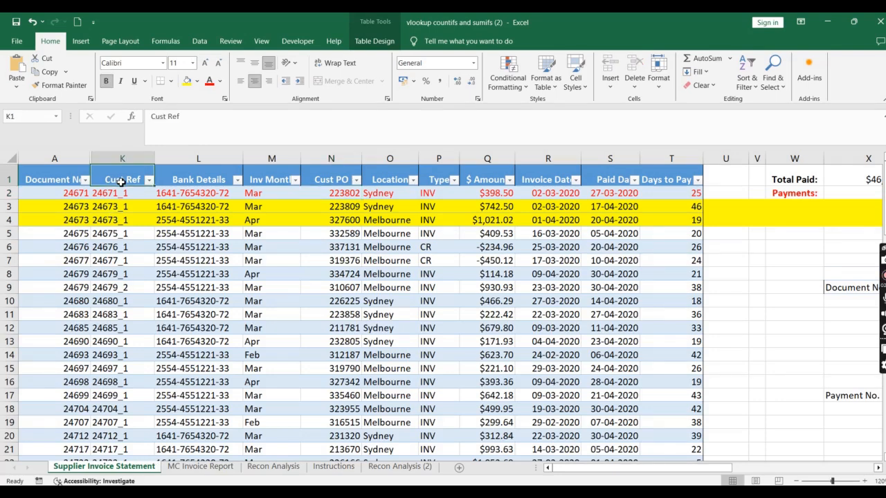
Step: Clear the Cust PO label from cell H2 of the MC Invoice Report sheet
left_click(207, 464)
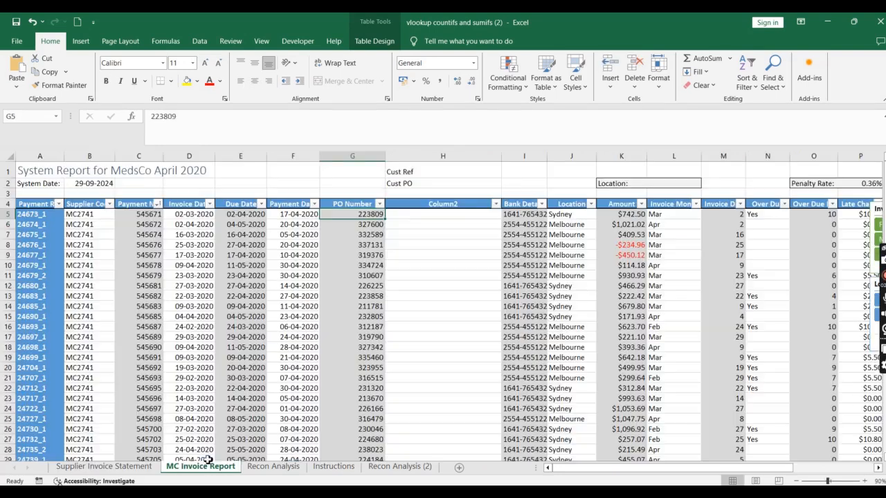
left_click(401, 173)
left_click(403, 182)
key("Delete")
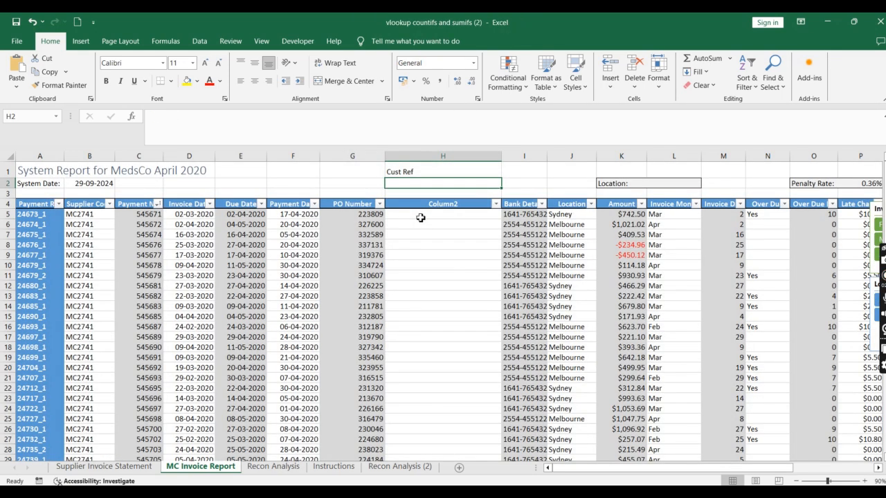
Step: Start an INDEX formula in H5 of the MC Invoice Report with the whole Supplier Invoice Statement table, Table1[#All], as its array
left_click(419, 219)
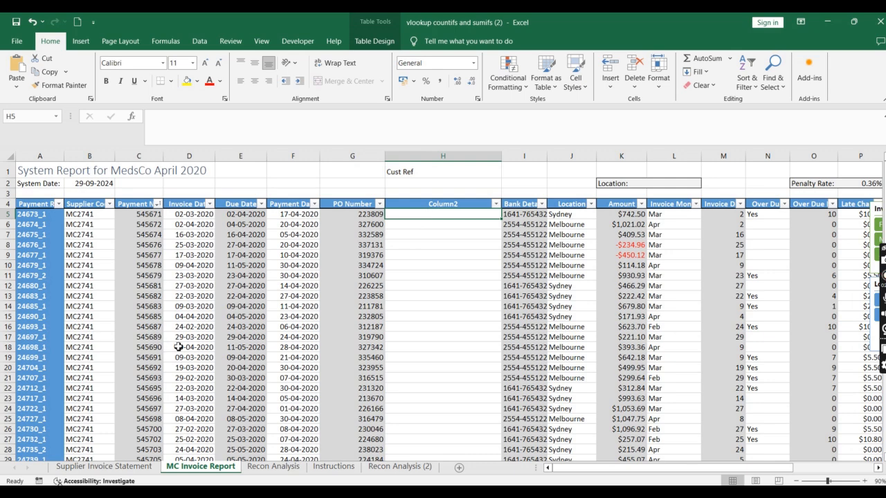
type("=index")
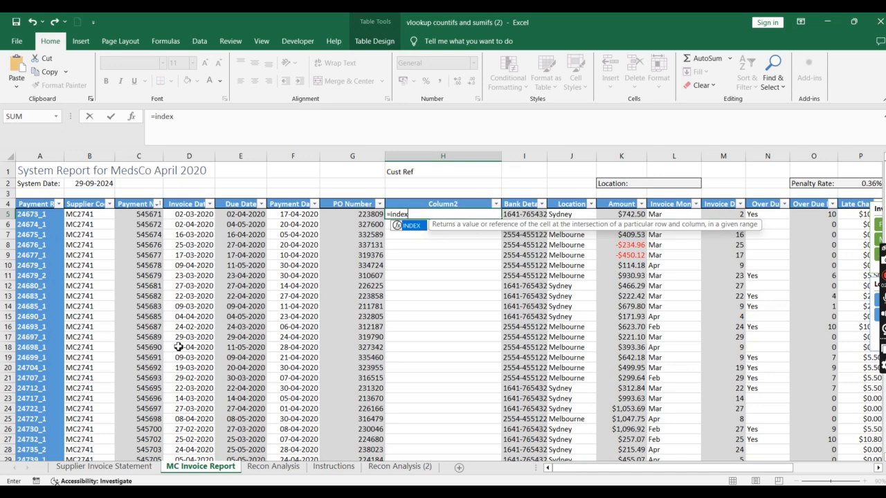
type("(")
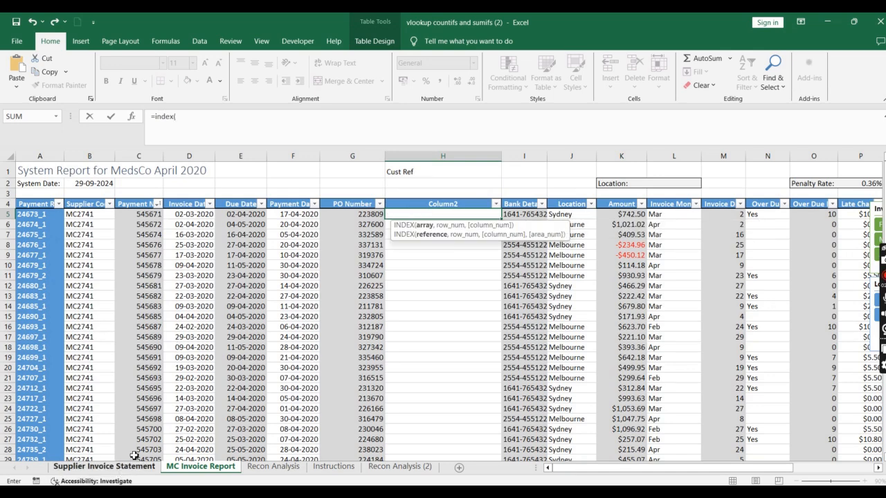
left_click(104, 467)
left_click(43, 176)
key("shift+Right")
key("shift+Right")
key("shift+Right")
key("shift+Right")
key("shift+Right")
key("shift+Right")
key("shift+Right")
key("shift+Right")
key("shift+Right")
key("shift+Right")
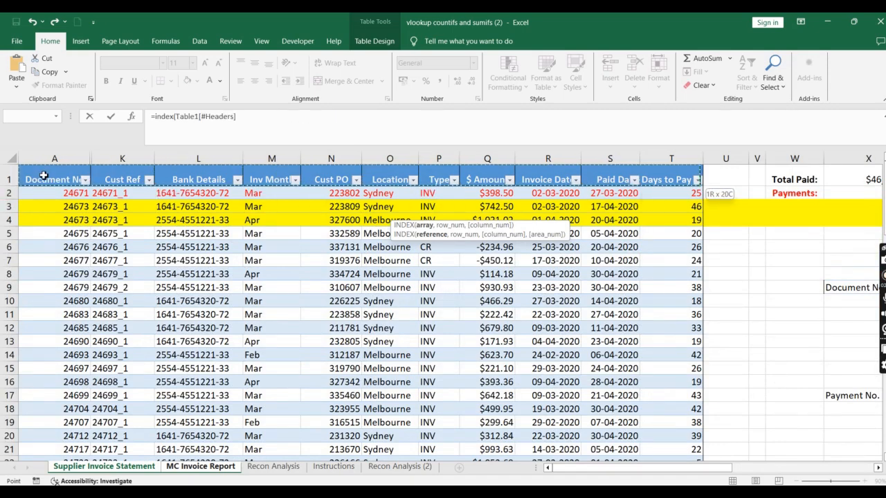
key("ctrl+shift+Down")
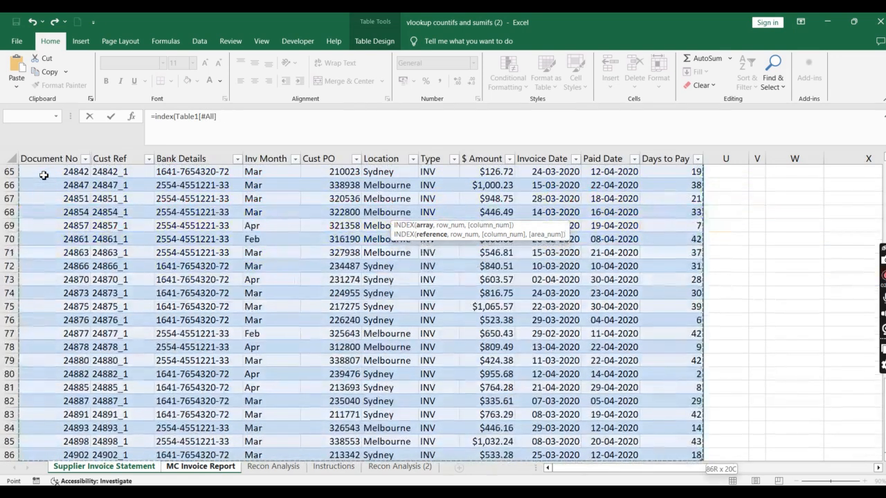
Step: Add a MATCH function as the INDEX row number, with the PO Number in G5 of the MC Invoice Report as its lookup value
type(",")
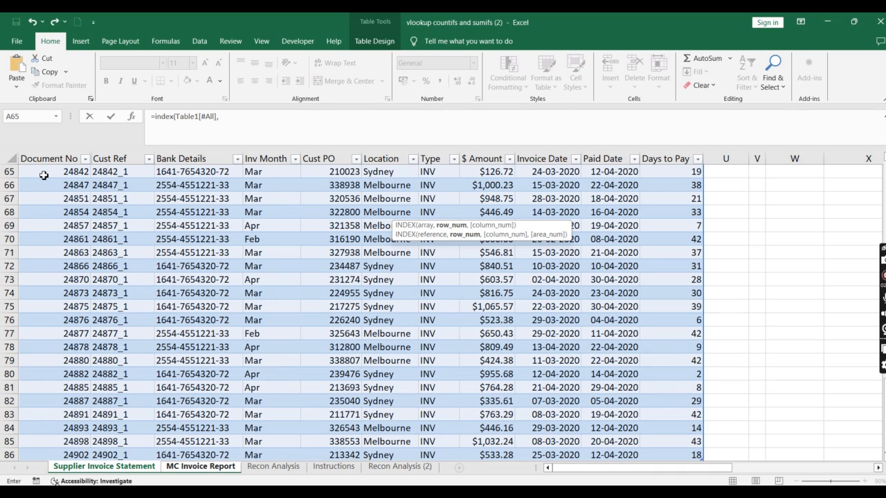
type("ma")
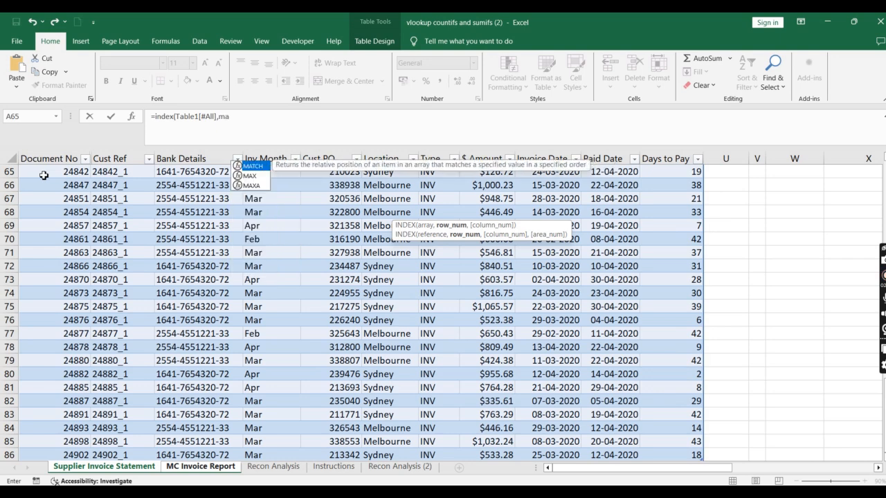
type("tch")
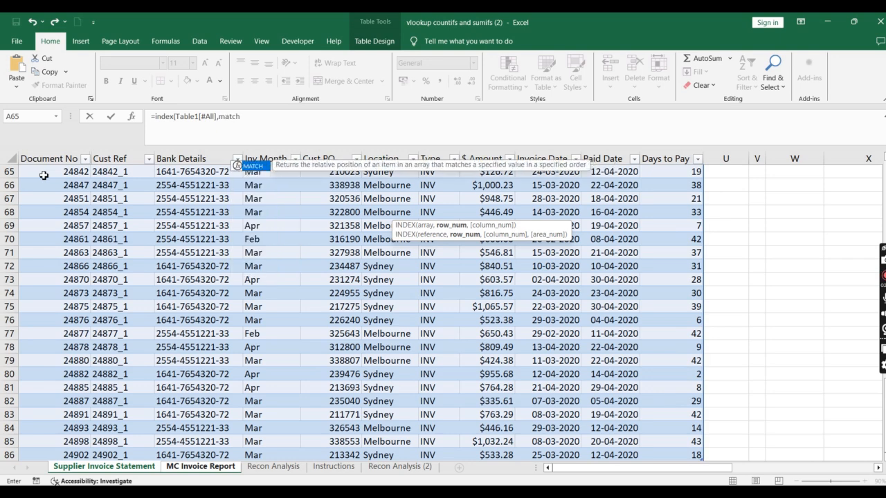
type("(")
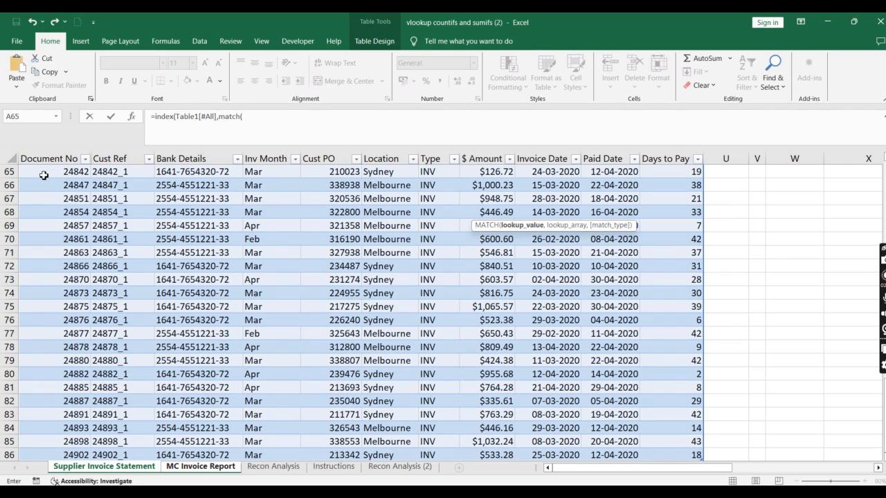
left_click(203, 467)
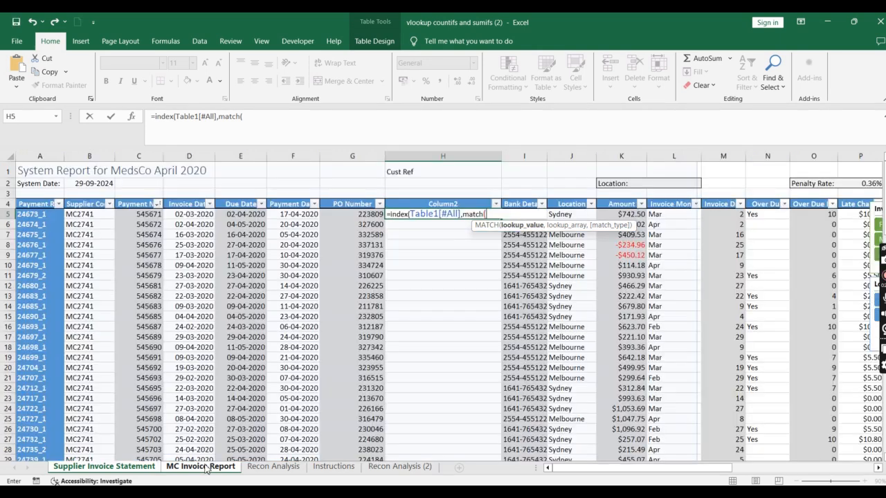
left_click(205, 468)
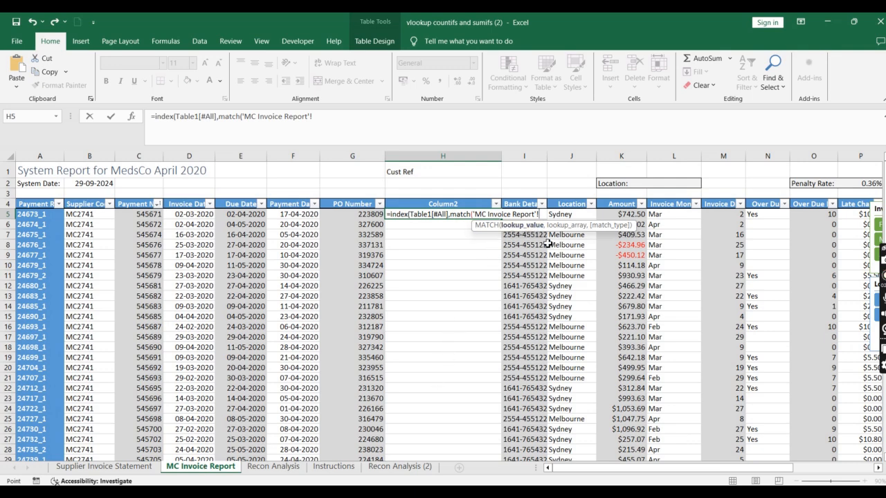
left_click(369, 216)
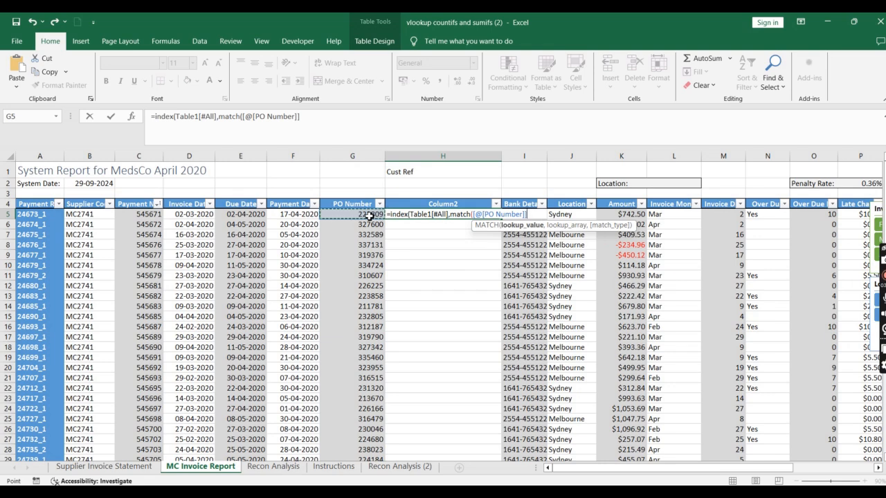
type(",")
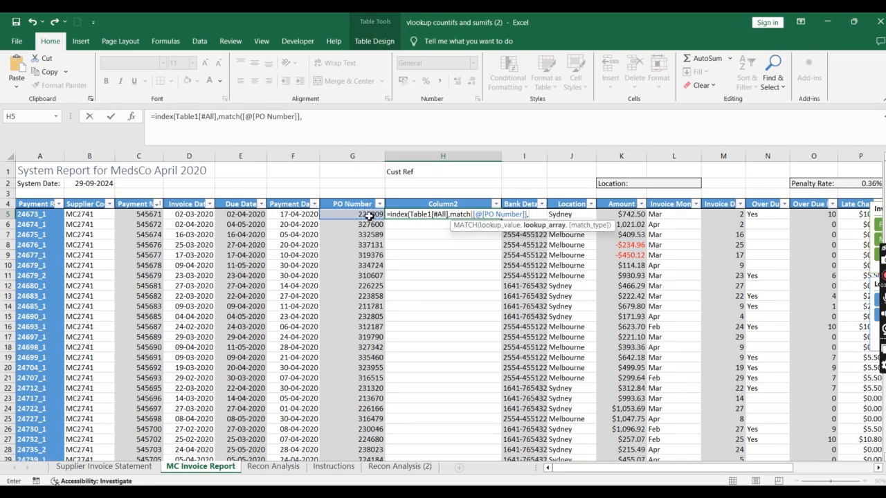
Step: Set the MATCH lookup array to the Supplier Invoice Statement's whole Cust PO column, Table1[[#All],[Cust PO]], with exact match 0, and close the function
left_click(141, 469)
scroll(320, 379, "up", 1)
scroll(321, 379, "up", 20)
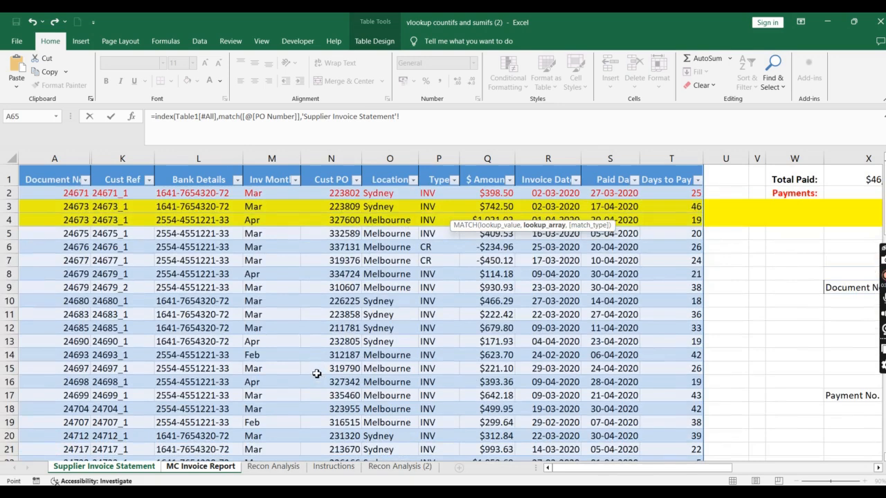
left_click(337, 159)
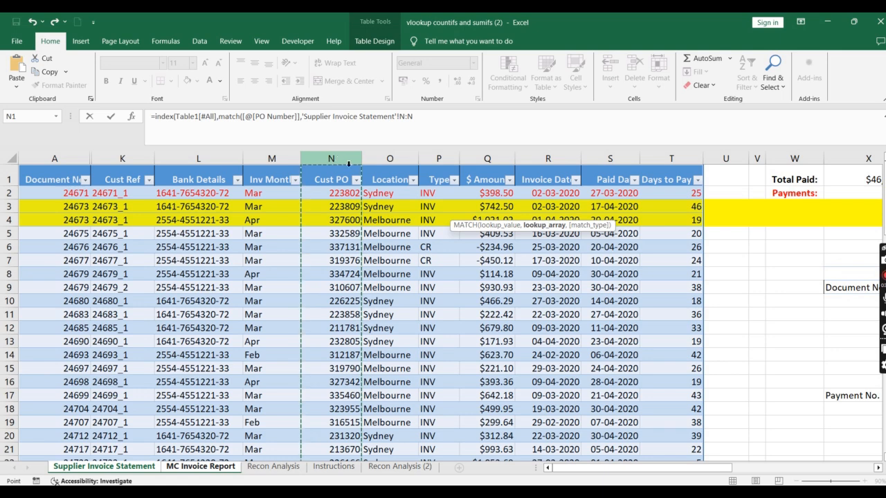
left_click(334, 179)
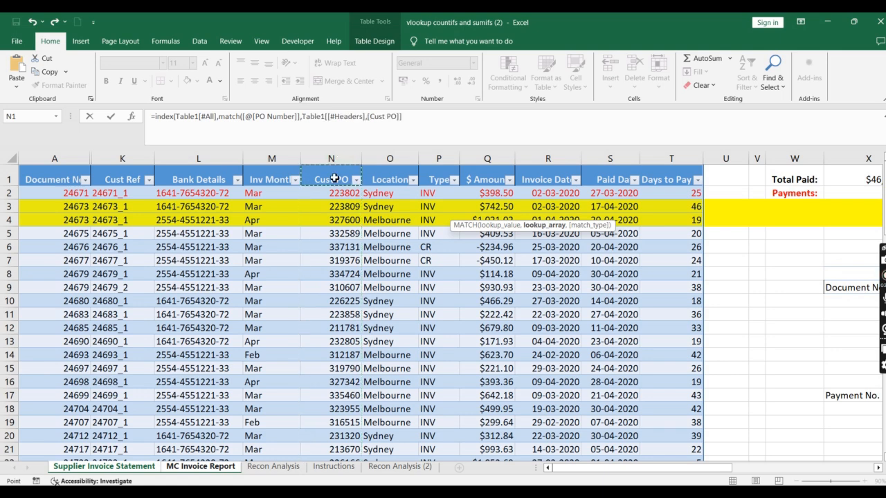
key("ctrl+shift+Down")
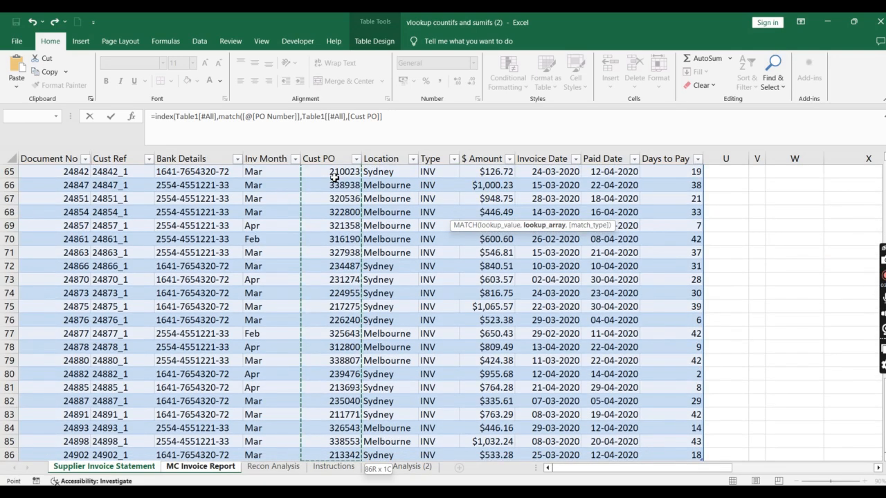
left_click(386, 119)
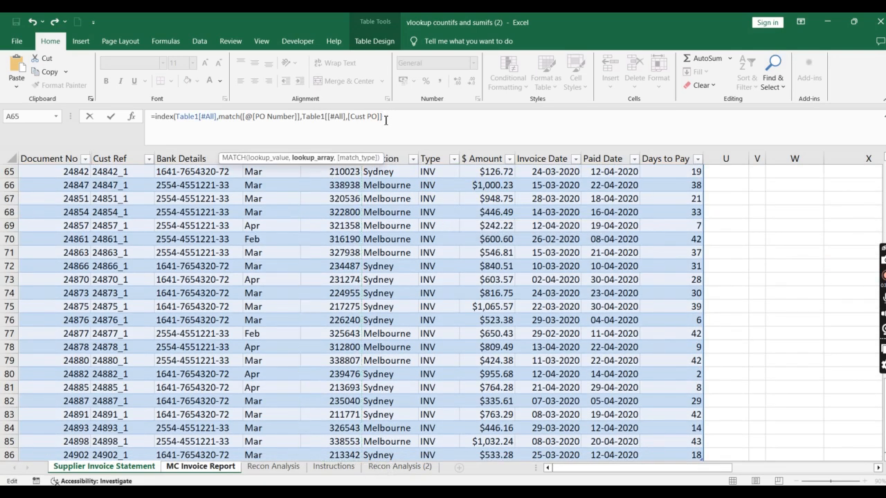
type(",")
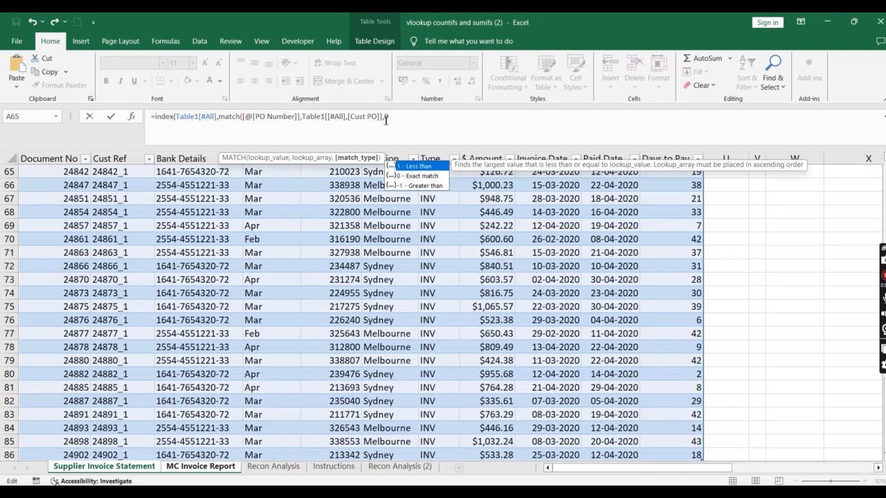
type("0)")
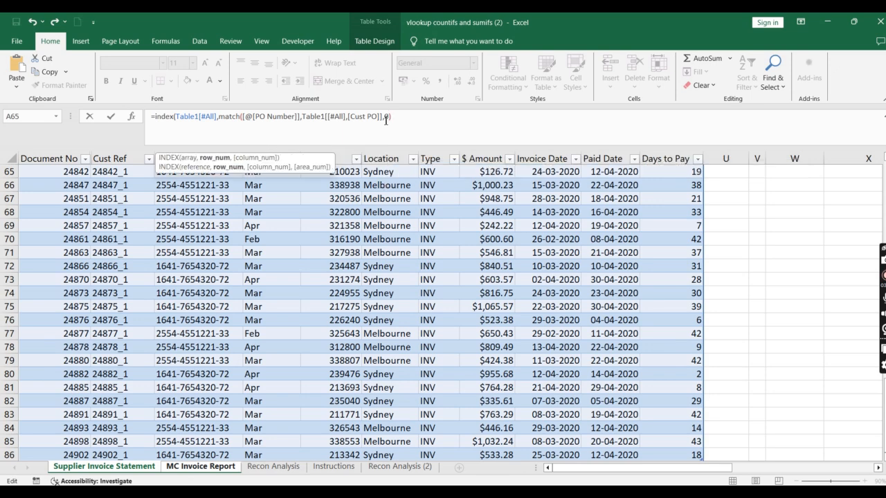
Step: Add a second MATCH as the INDEX column number, with the Cust Ref label in the MC Invoice Report as absolute lookup value $H$1
type(",")
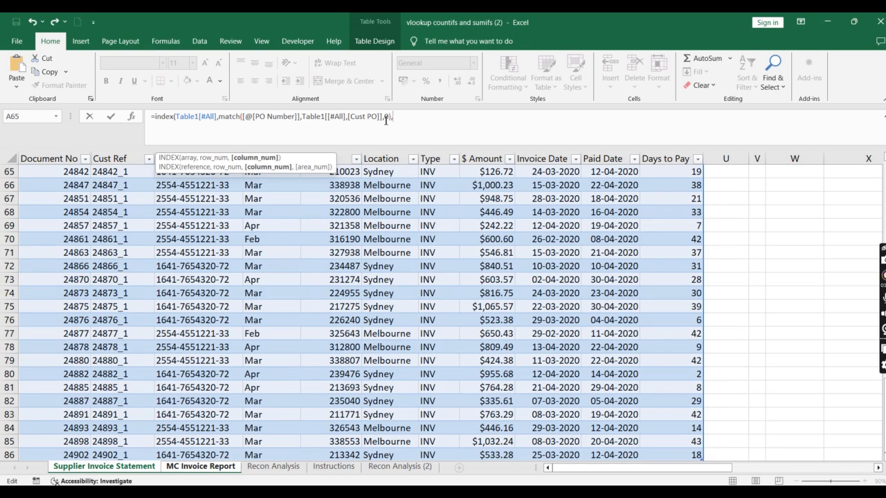
type("mat")
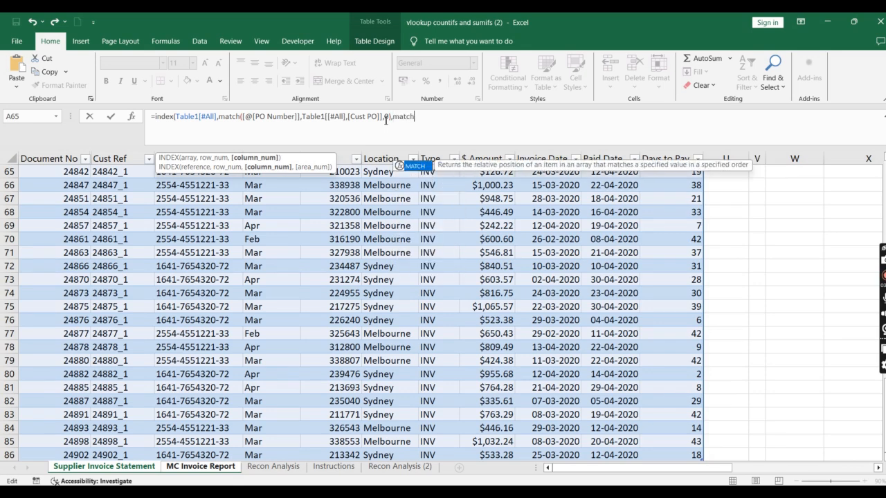
type("ch('MC Invoice Report'!")
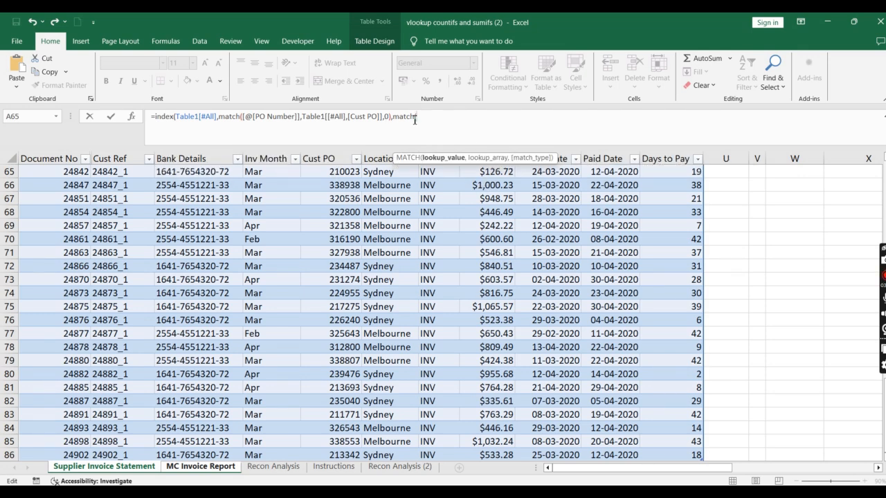
left_click(201, 467)
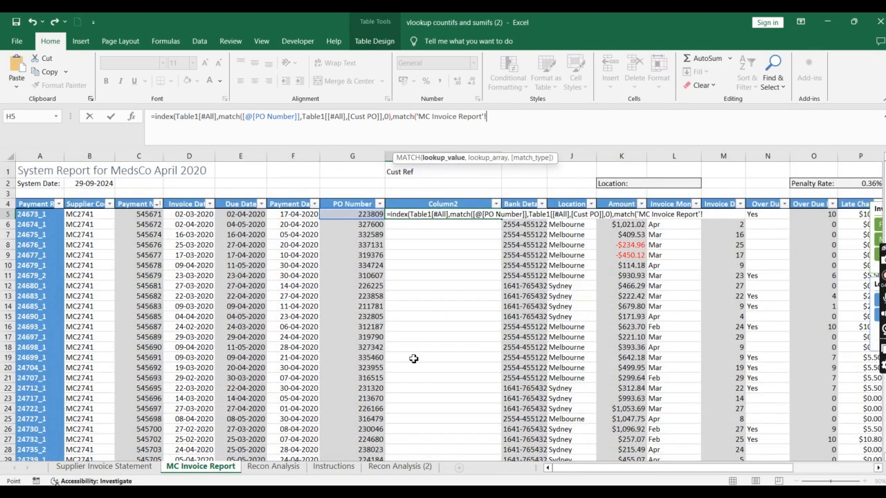
left_click(409, 174)
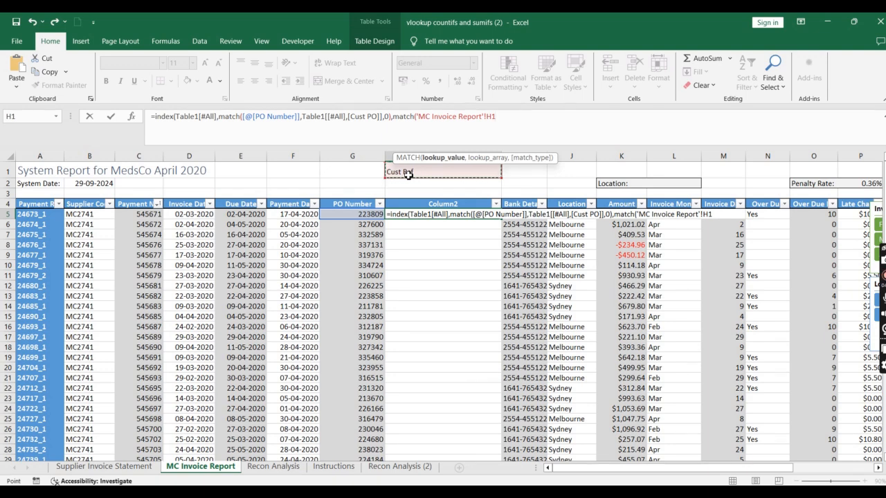
key("F4")
type(",")
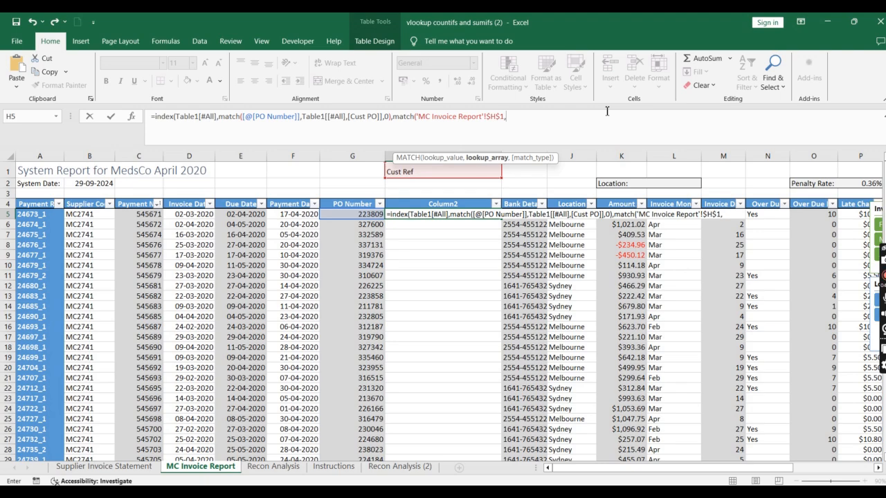
Step: Set the second MATCH's lookup array to the Supplier Invoice Statement's full header row, from Document No to Days to Pay, as Table1[#Headers]
left_click(125, 468)
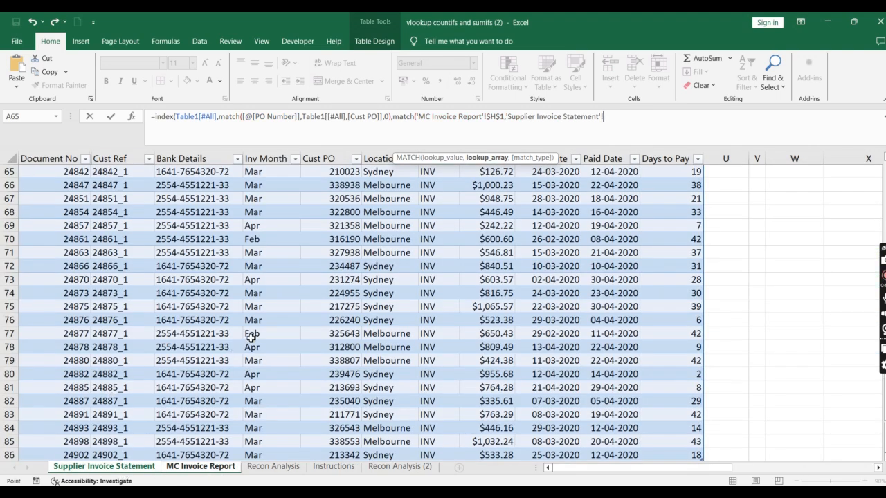
scroll(250, 329, "up", 9)
scroll(251, 329, "up", 12)
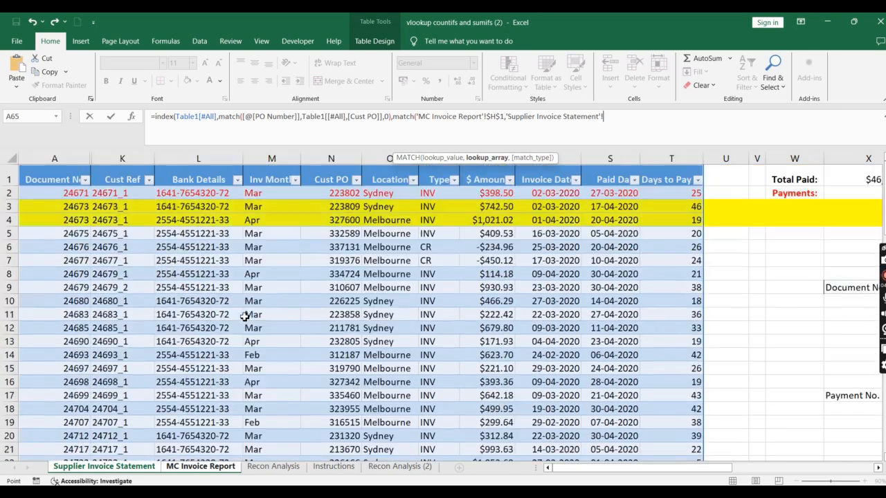
left_click(40, 179)
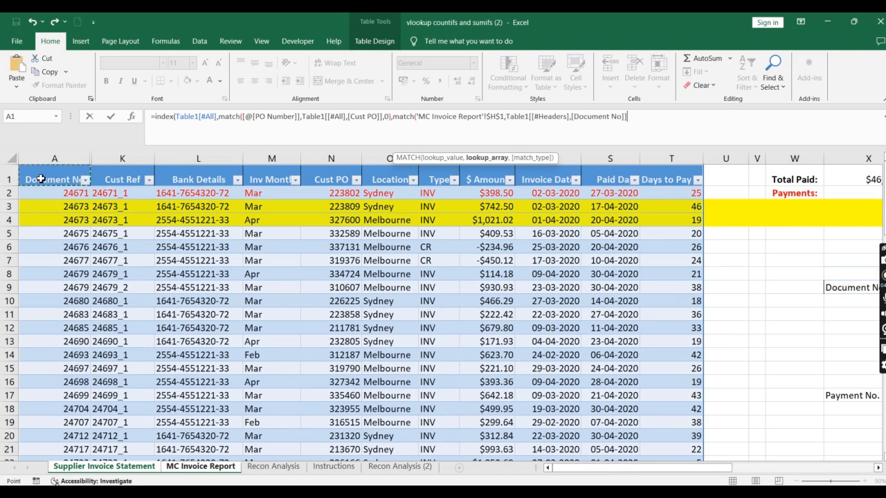
key("shift+Right")
key("shift+Right")
key("shift+Right")
key("shift+Right")
key("shift+Right")
key("shift+Right")
key("shift+Right")
key("shift+Right")
key("shift+Right")
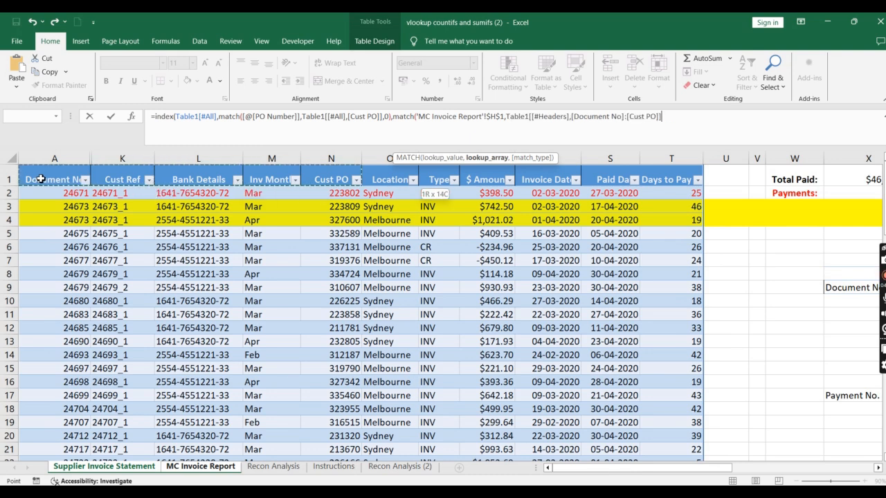
key("shift+Right")
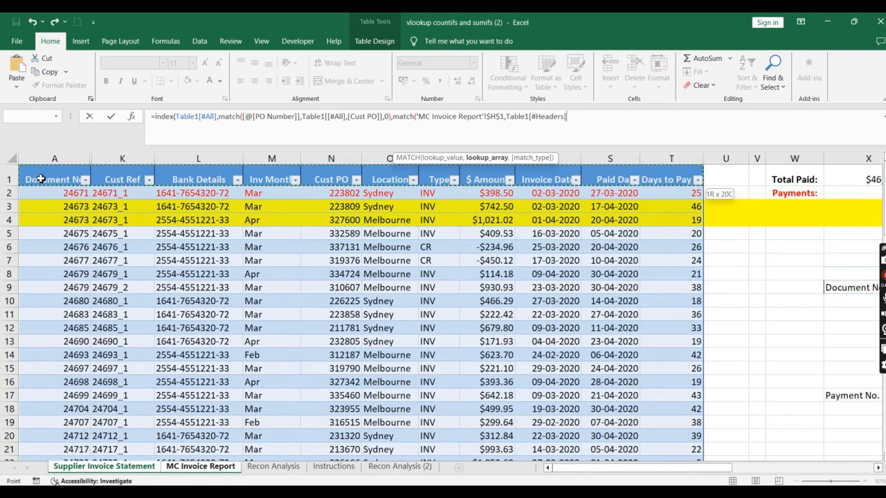
Step: Give the second MATCH an exact match type of 0, close both functions and enter the formula in H5
type(",")
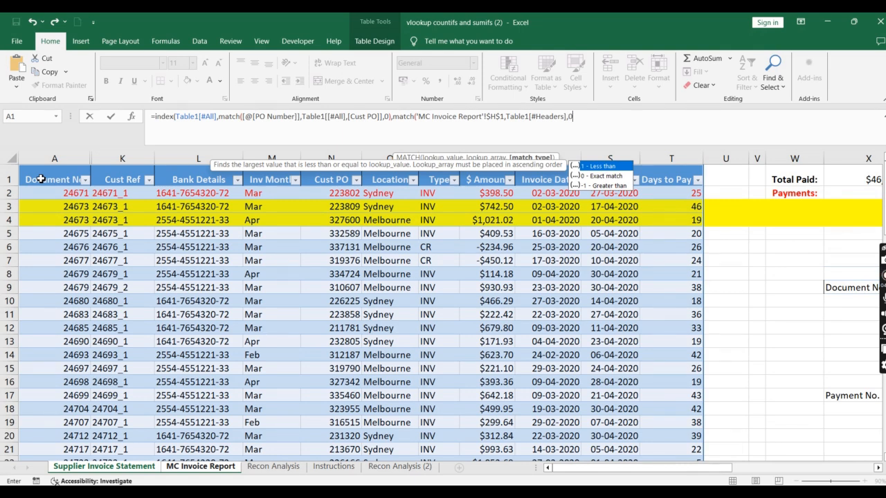
type("0)")
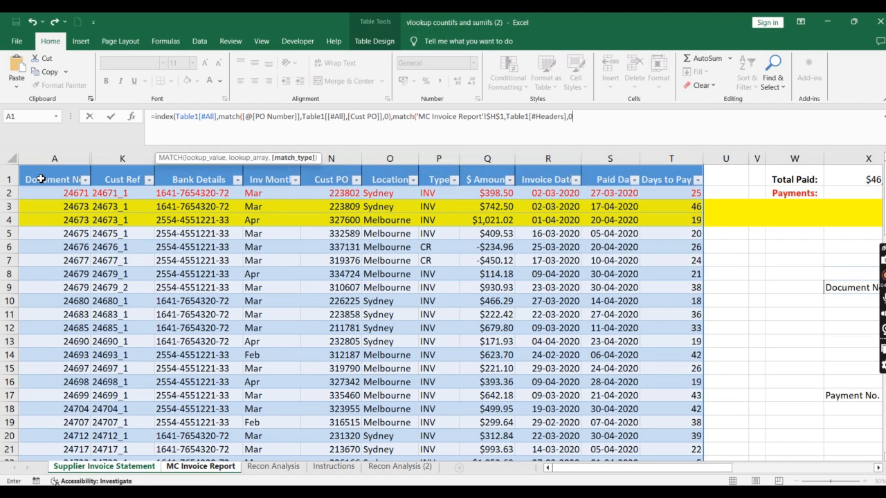
type(")")
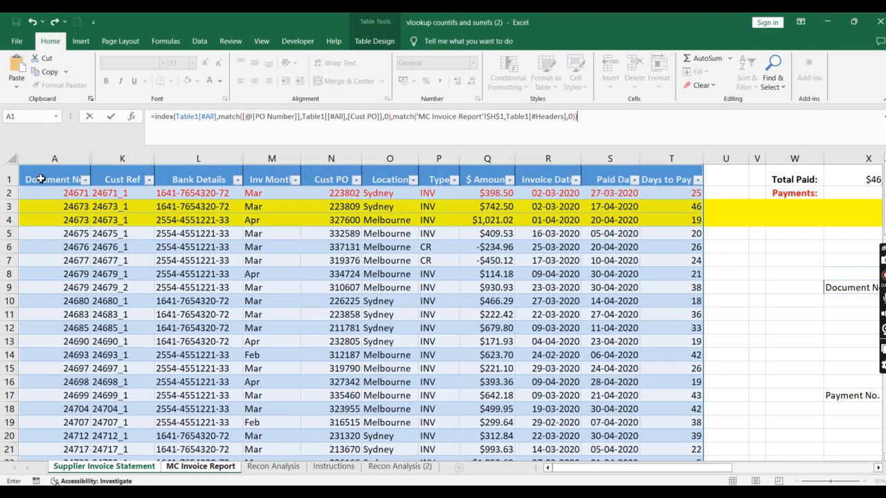
key("Return")
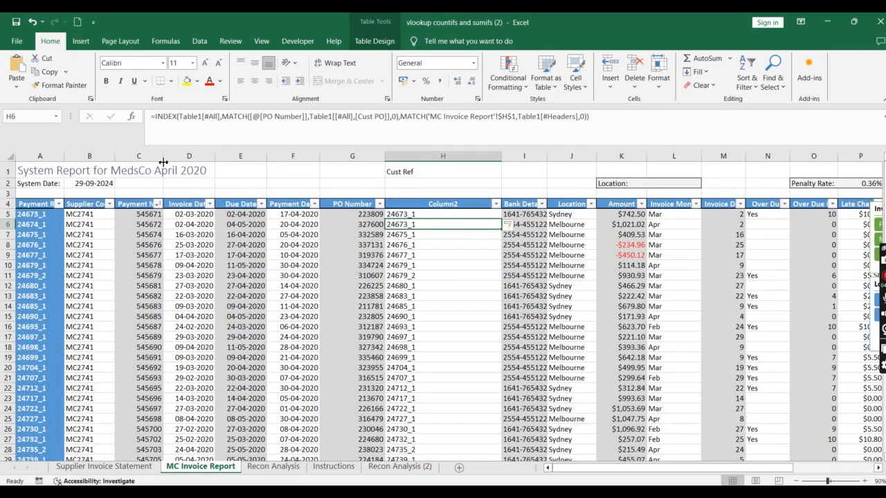
Step: Compare the payment reference in row 6 of the MC Invoice Report with its Supplier Invoice Statement record, and set the document number in A4 there to 24674
left_click(78, 467)
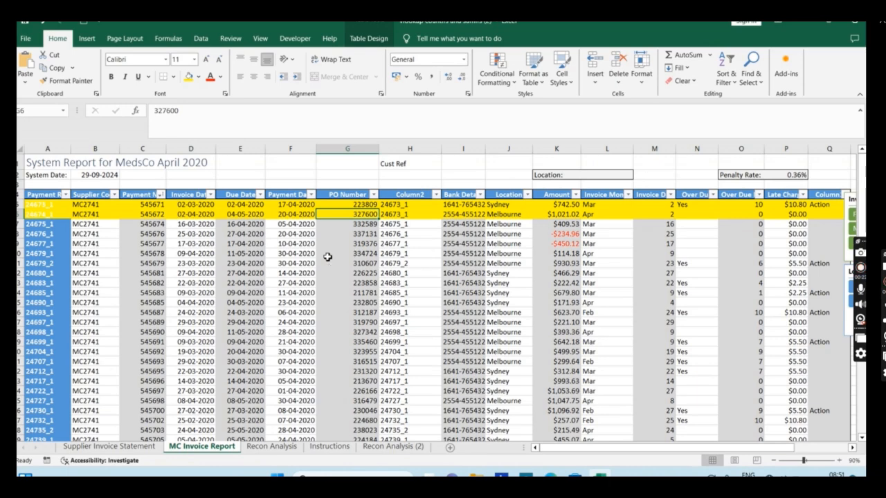
left_click(49, 215)
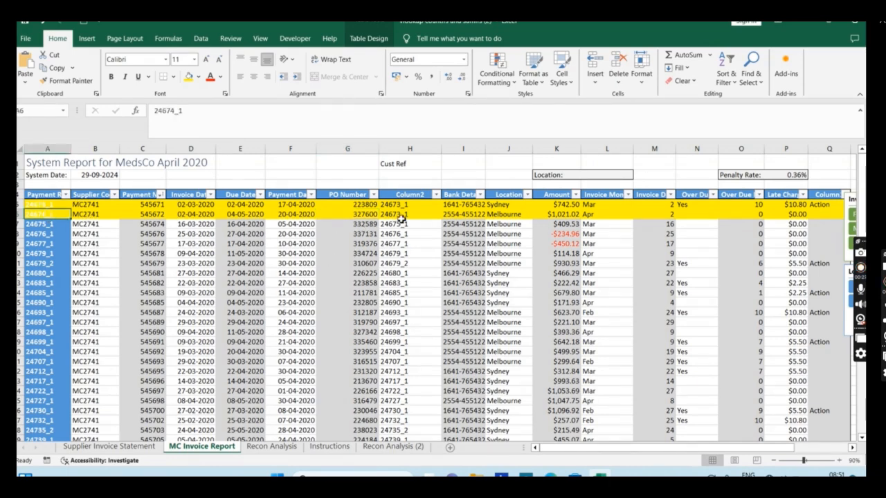
left_click(137, 448)
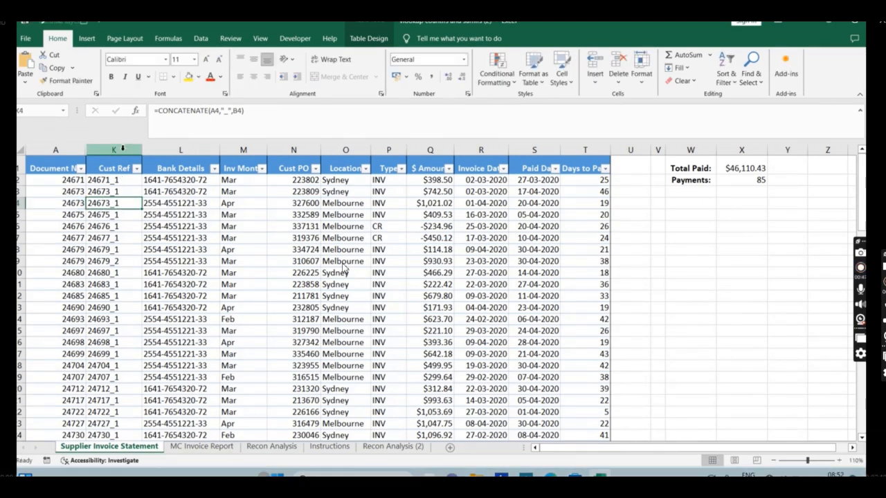
mouse_move(344, 270)
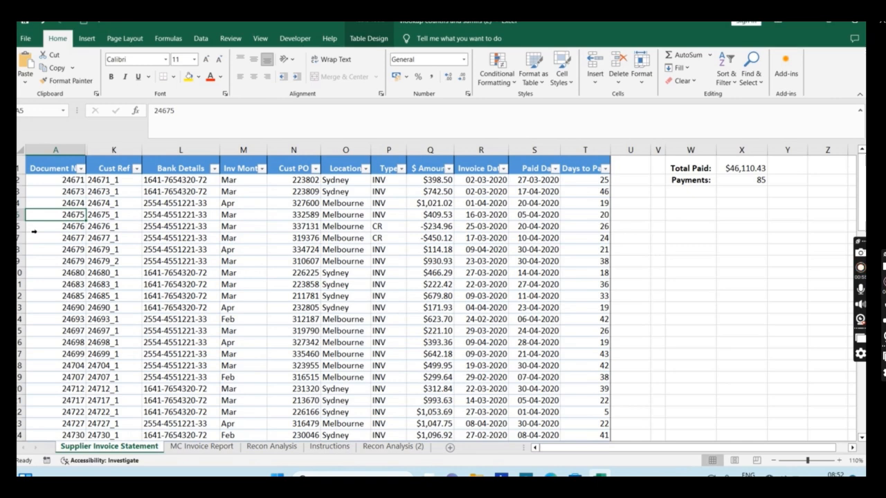
mouse_move(641, 321)
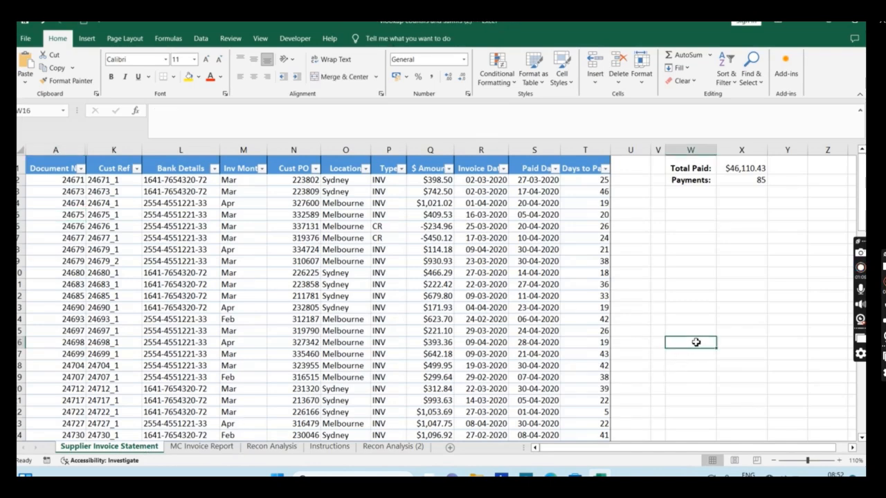
mouse_move(690, 311)
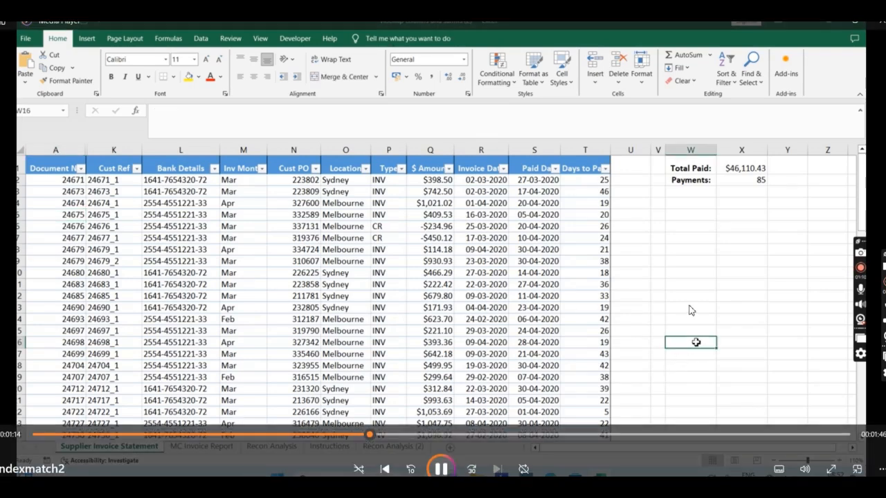